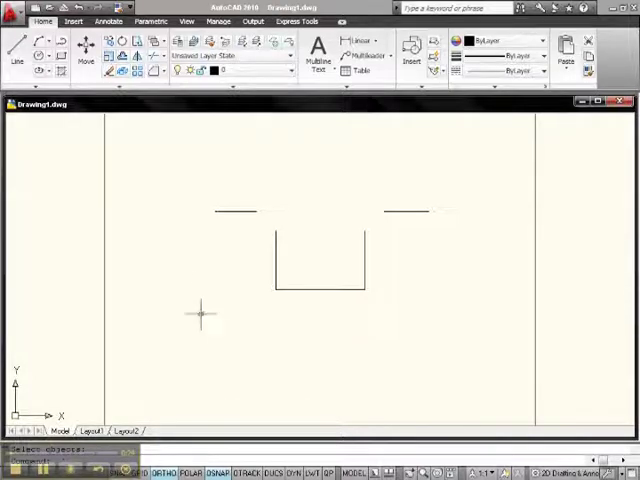
Start the Chamfer command from the Modify panel's Fillet/Chamfer flyout
left_click(163, 73)
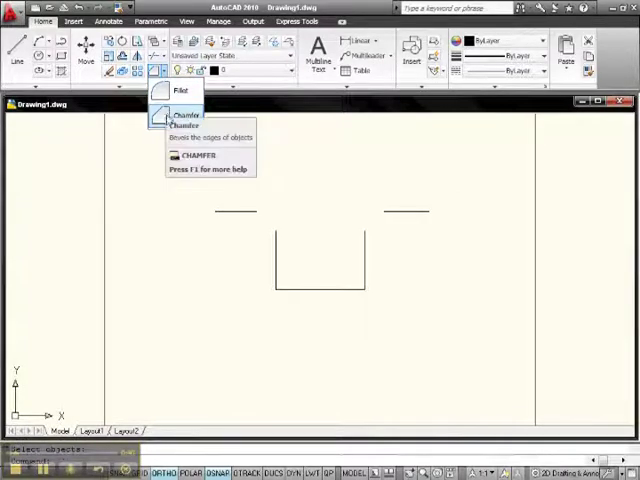
left_click(167, 117)
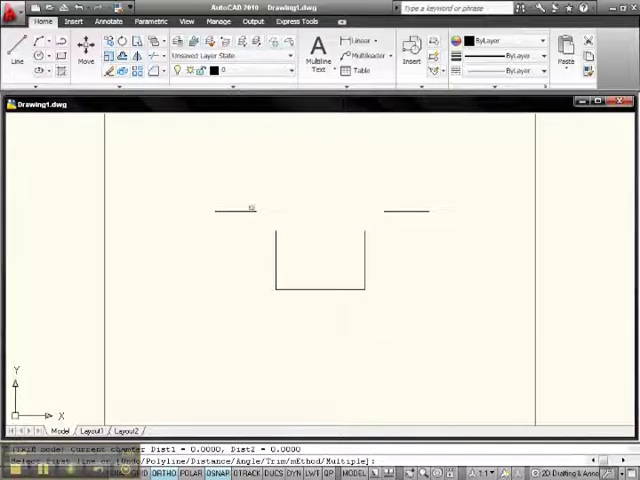
Join the upper-left line and the U's left side with a zero-distance chamfer, then restart Chamfer
left_click(251, 208)
left_click(276, 236)
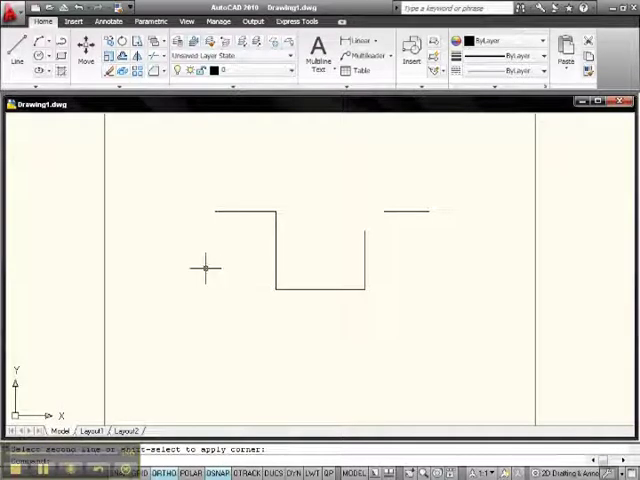
key("Return")
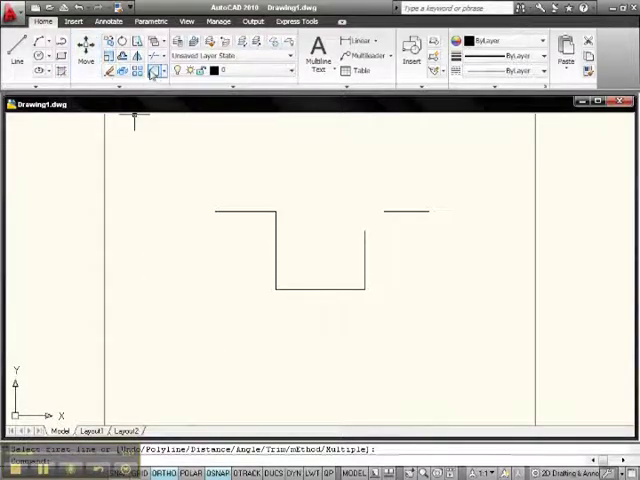
left_click(153, 71)
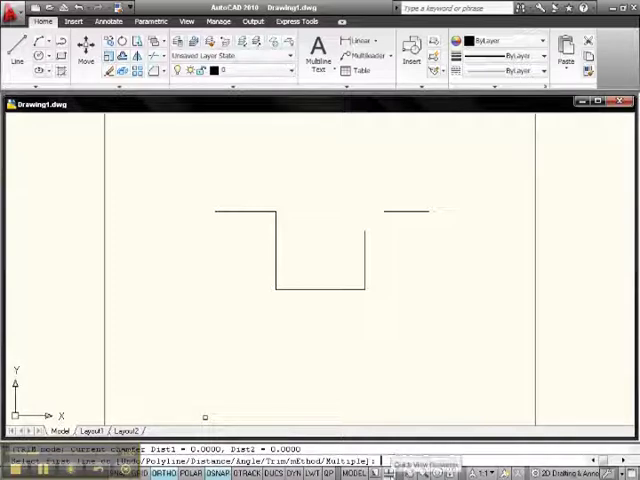
type("d")
Use the Distance option to make the first and second chamfer distances 0.25 each
key("Return")
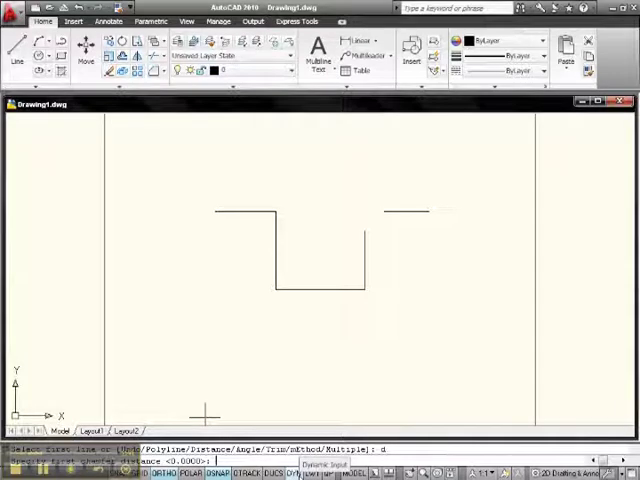
type(".25")
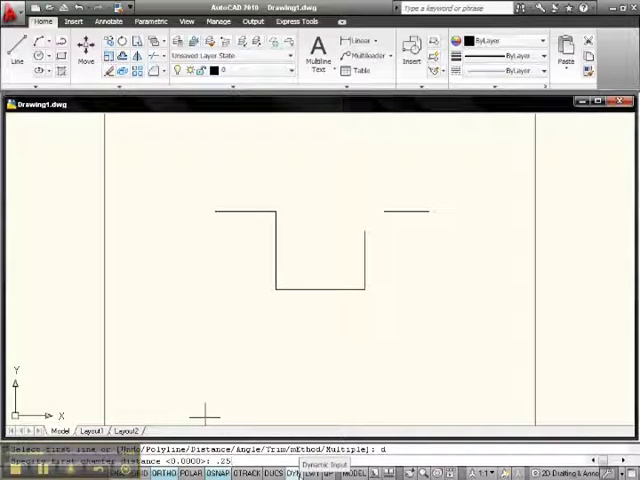
key("Return")
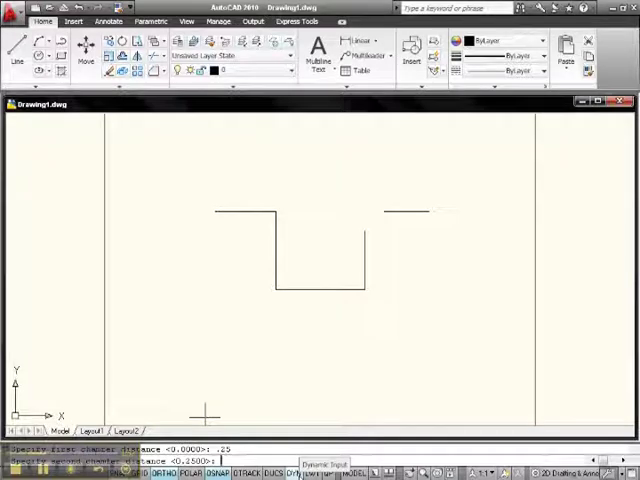
key("Return")
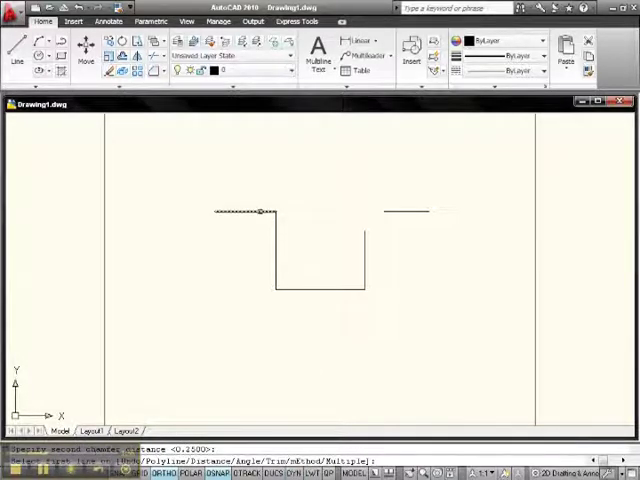
Chamfer the U's upper-left and upper-right corners at 0.25 by 0.25
left_click(263, 211)
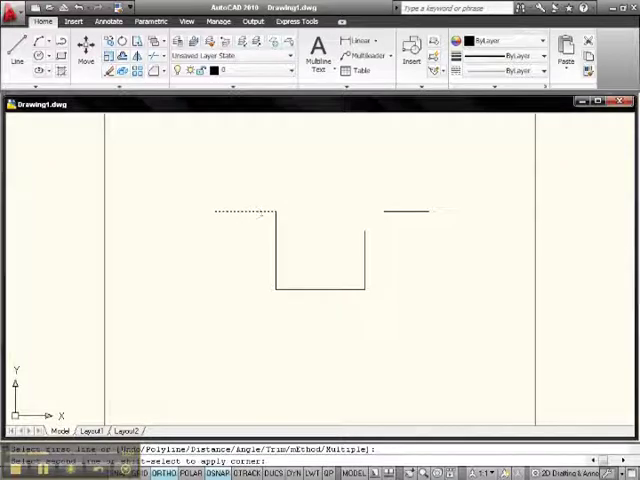
right_click(342, 255)
left_click(355, 224)
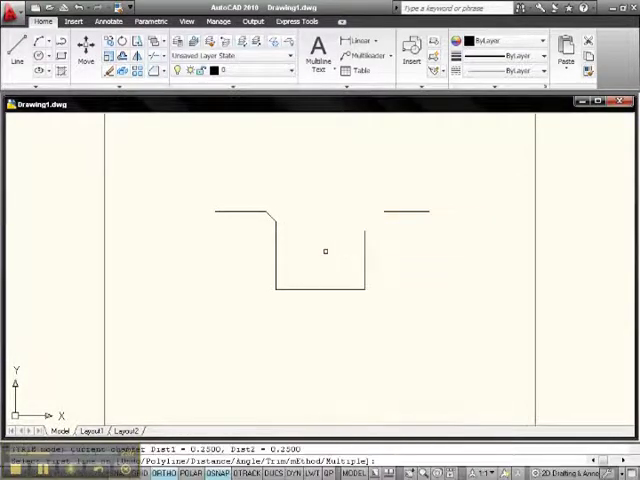
left_click(364, 237)
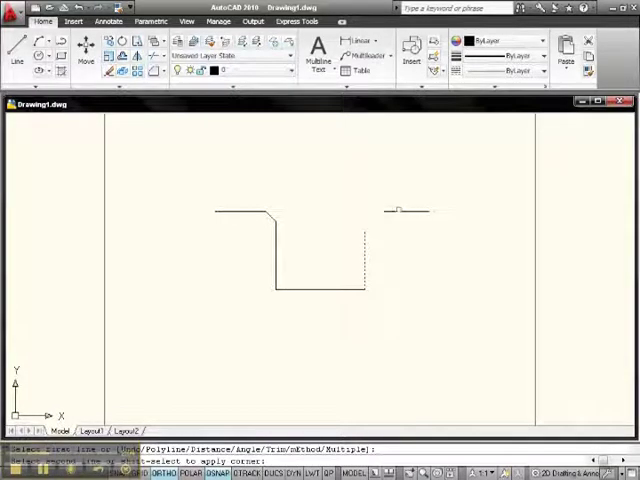
left_click(398, 210)
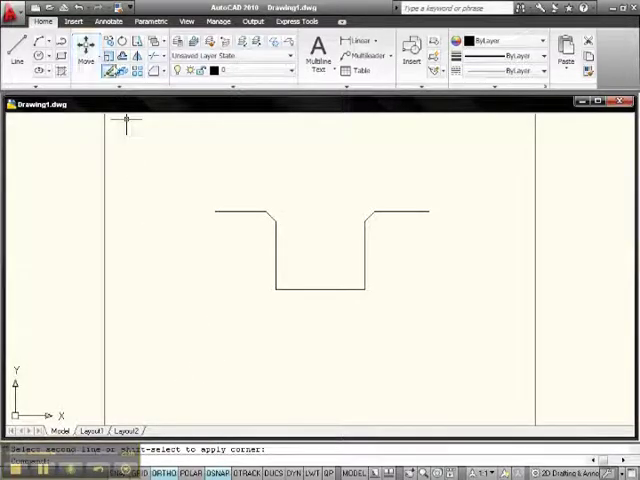
left_click(111, 72)
type("d")
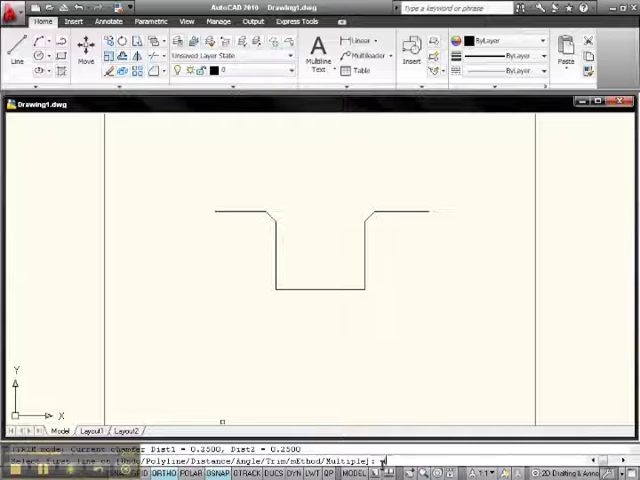
Keep 0.25 as the first chamfer distance, set the second to 0.375, and pick the U's right side
key("Return")
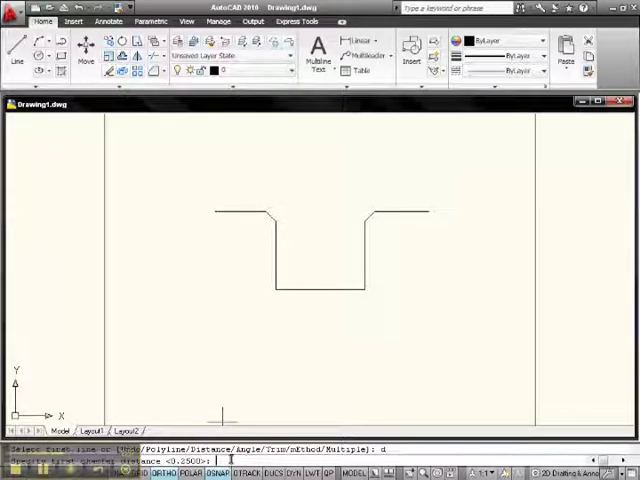
key("Return")
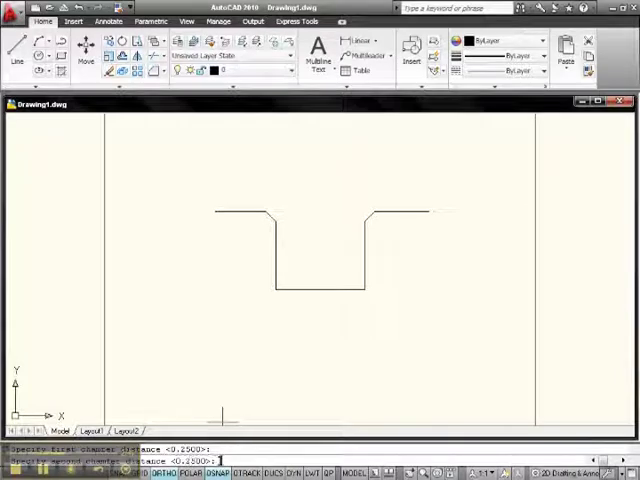
type(".")
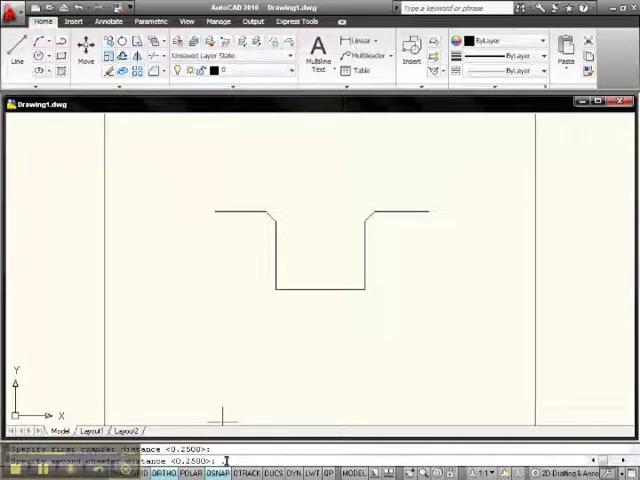
type("5")
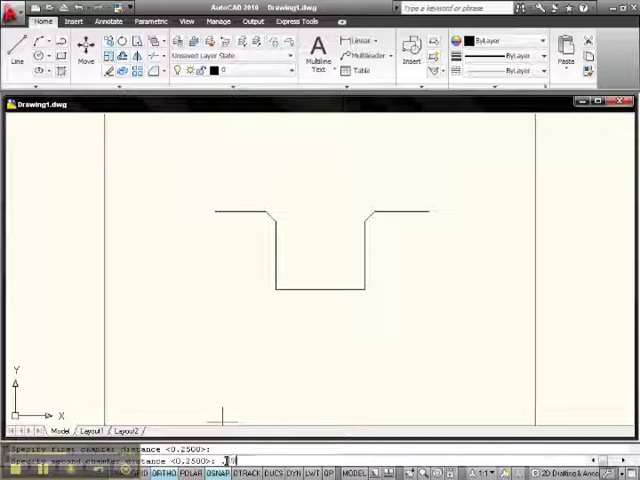
key("Return")
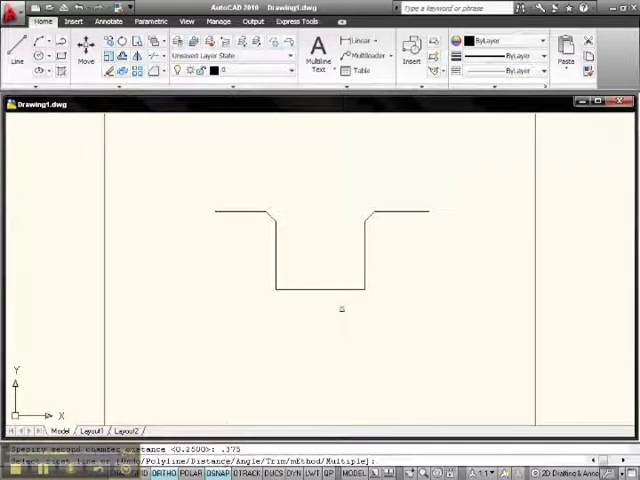
left_click(365, 237)
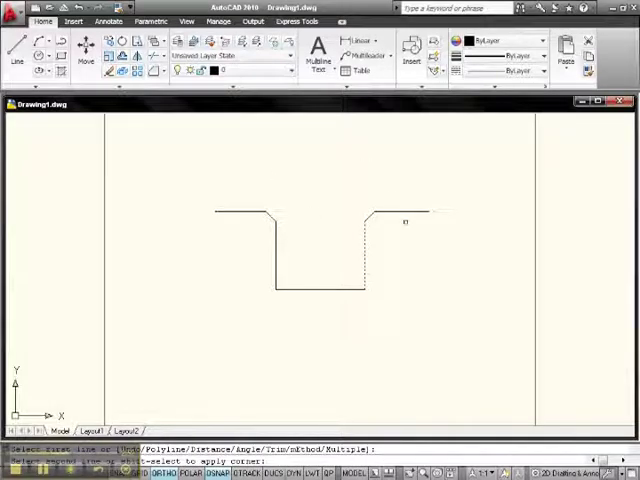
Re-bevel the upper-right corner at 0.25 by 0.375, then select the right bevel segment for erasing
left_click(397, 212)
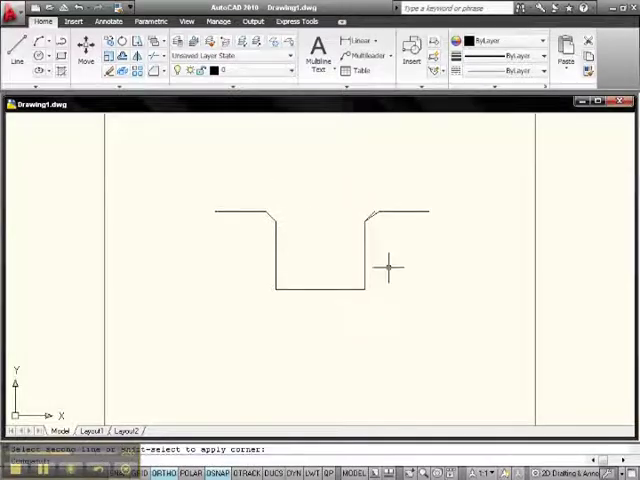
right_click(402, 217)
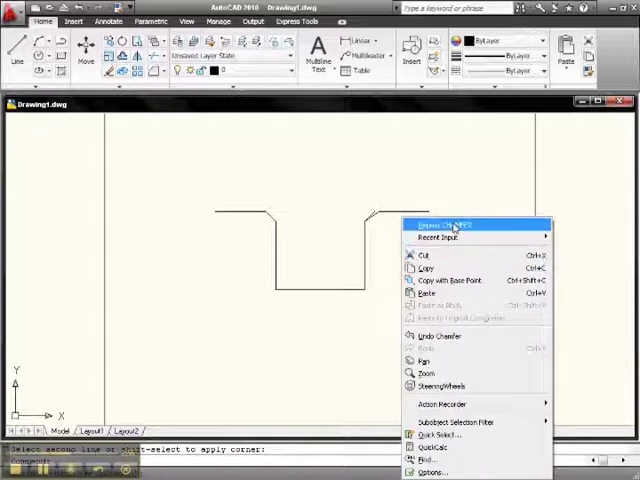
left_click(454, 227)
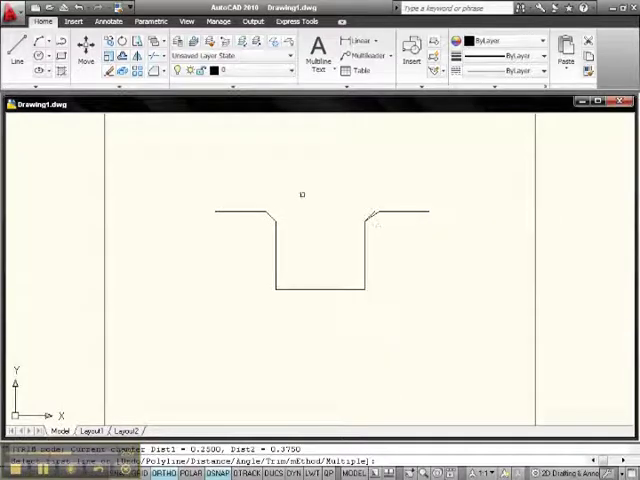
left_click(110, 71)
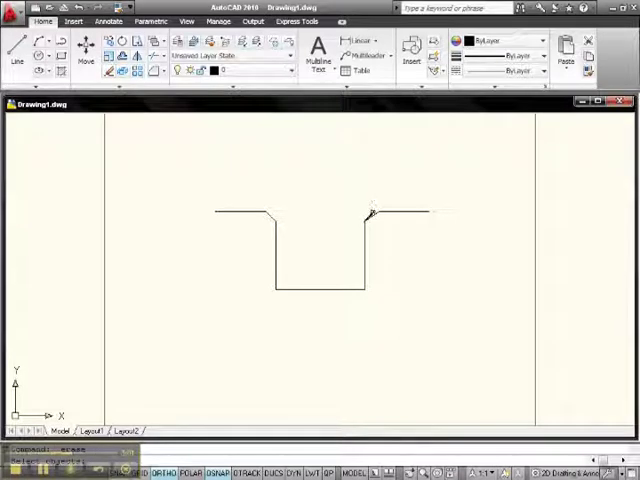
left_click(371, 215)
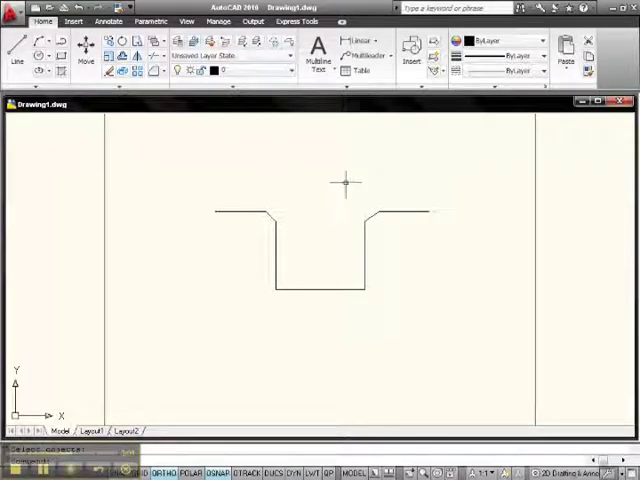